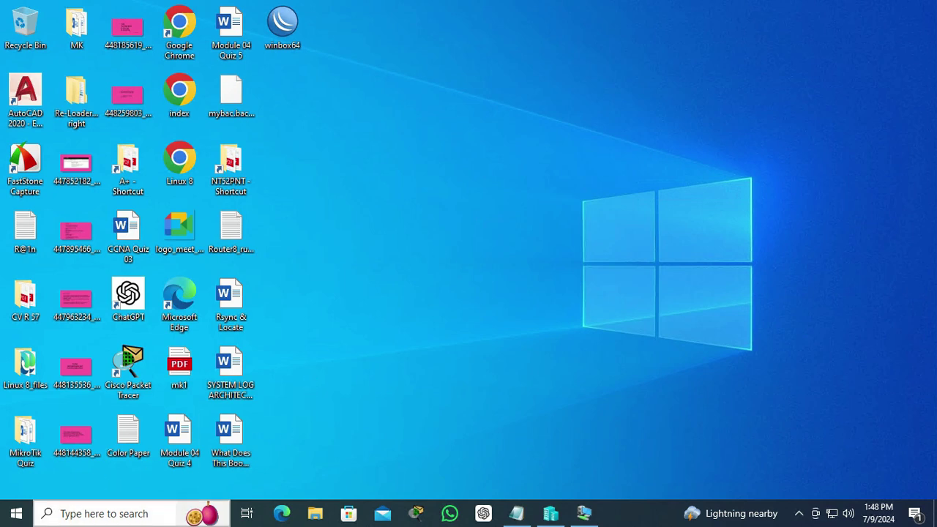
# - Search Windows for 'regedit' from the taskbar search box
pyautogui.click(73, 513)
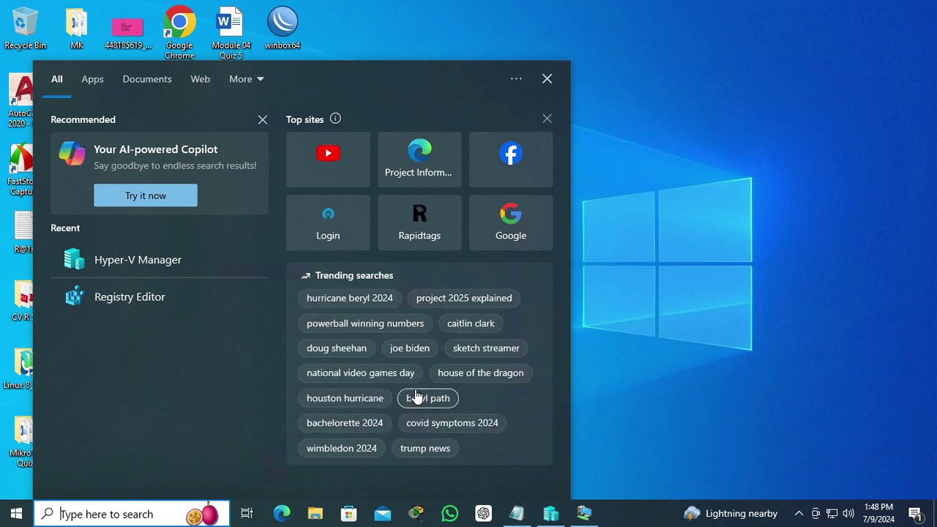
pyautogui.click(689, 239)
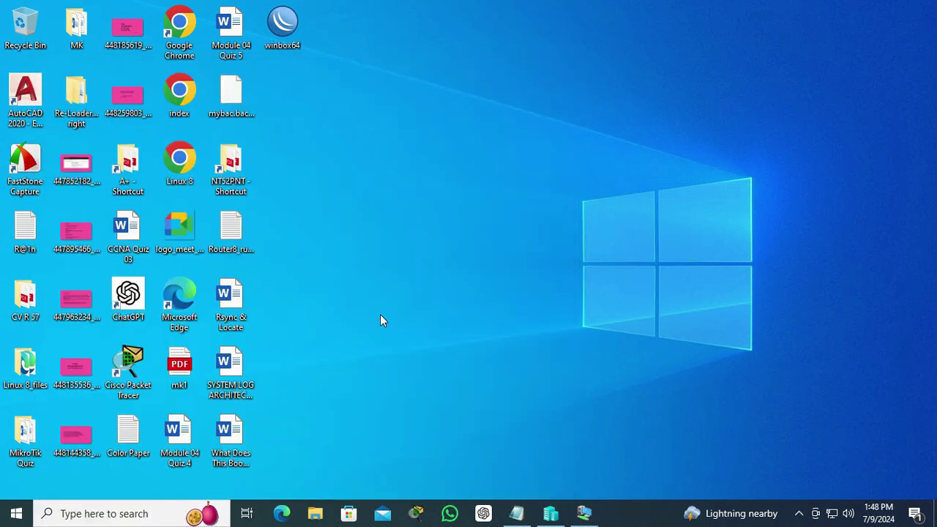
pyautogui.click(104, 516)
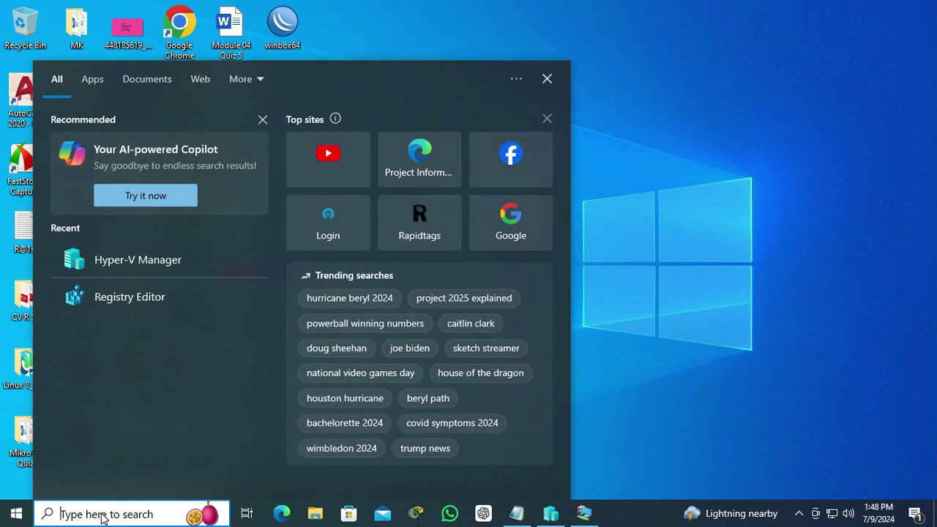
pyautogui.write('r')
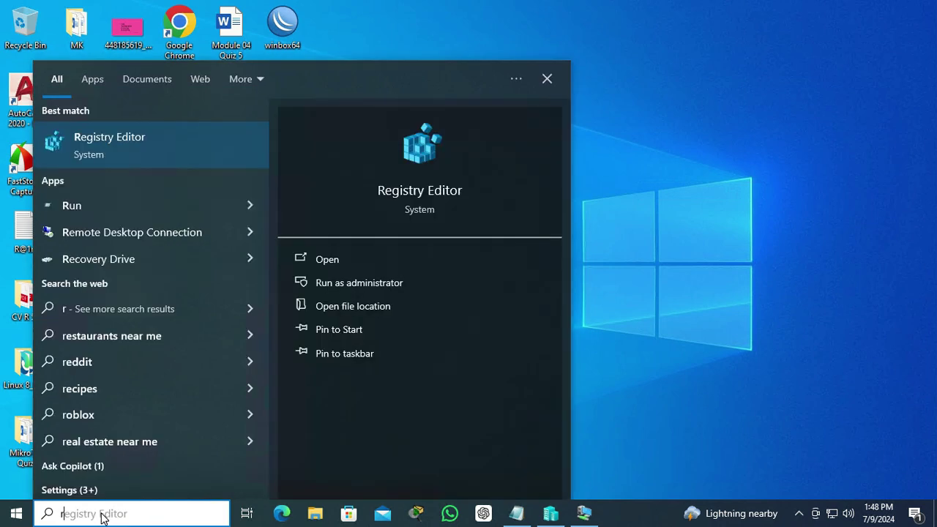
pyautogui.write('ed')
pyautogui.press('BackSpace')
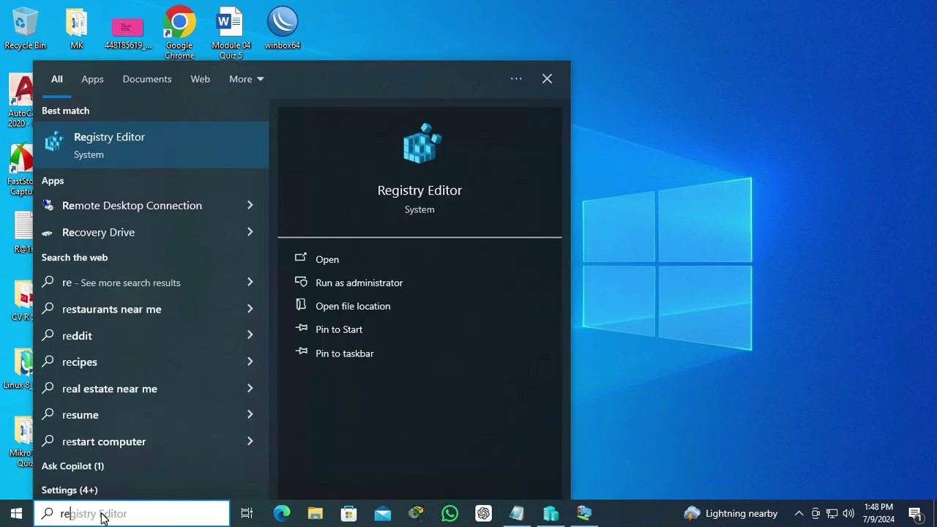
pyautogui.write('g')
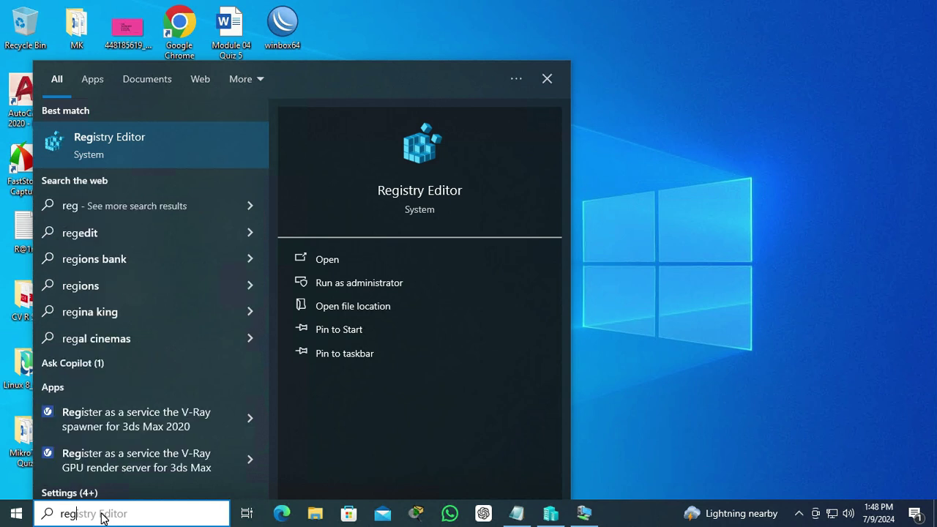
pyautogui.write('edi')
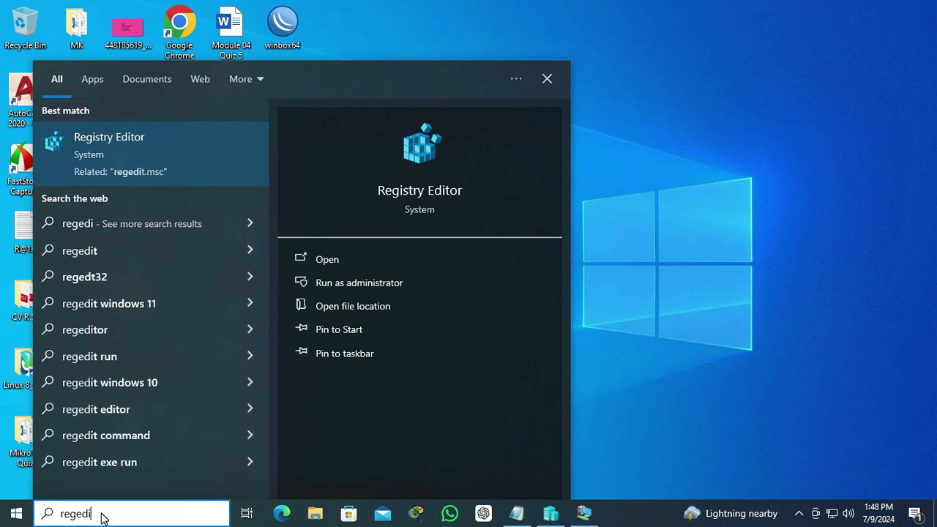
pyautogui.write('t')
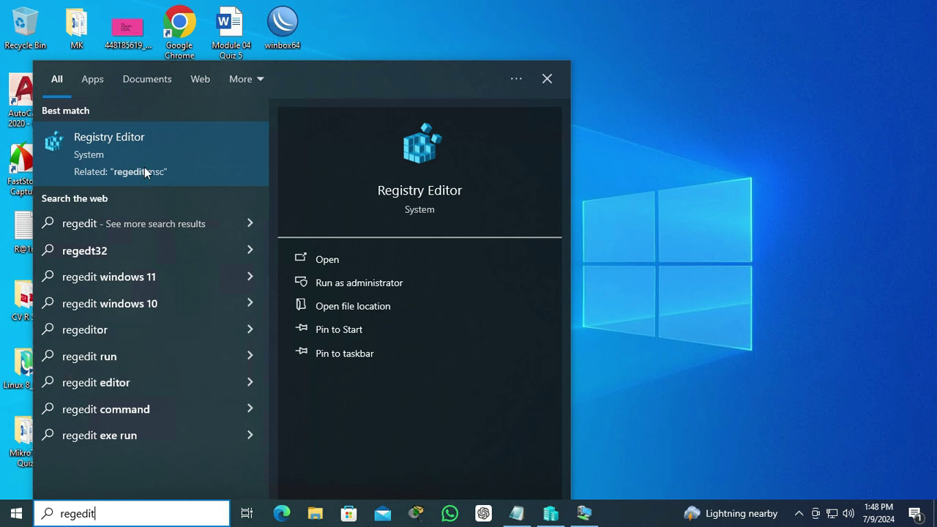
# - Launch Registry Editor as administrator and approve the UAC prompt
pyautogui.rightClick(145, 146)
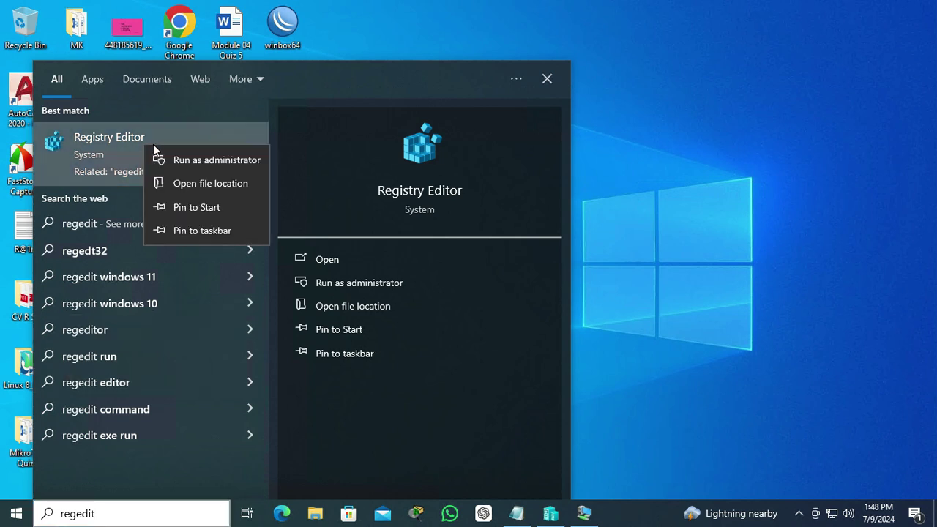
pyautogui.click(217, 161)
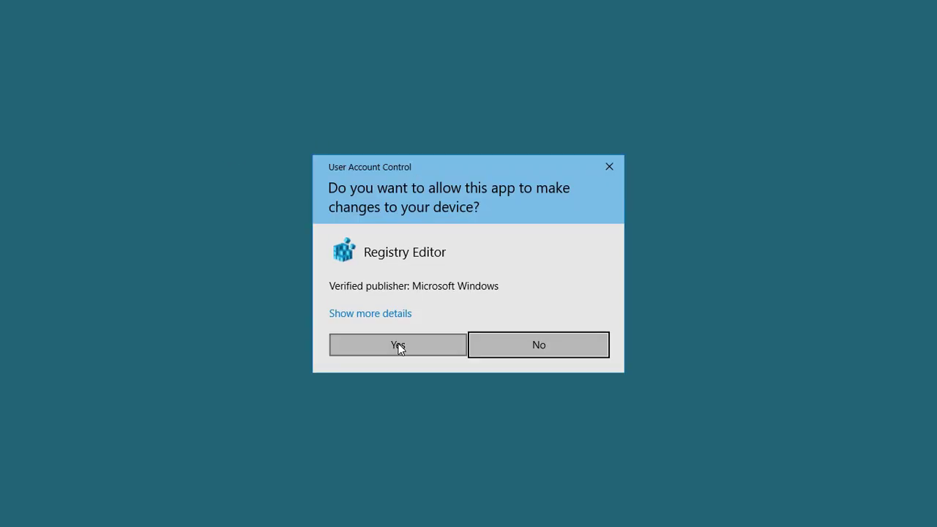
pyautogui.click(398, 346)
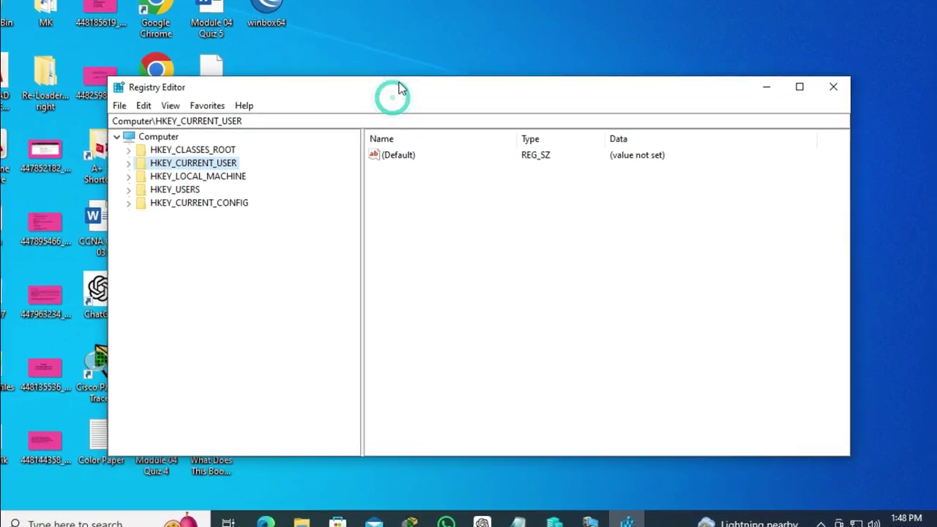
# - Expand HKEY_CURRENT_USER, then SOFTWARE, then Policies
pyautogui.click(270, 256)
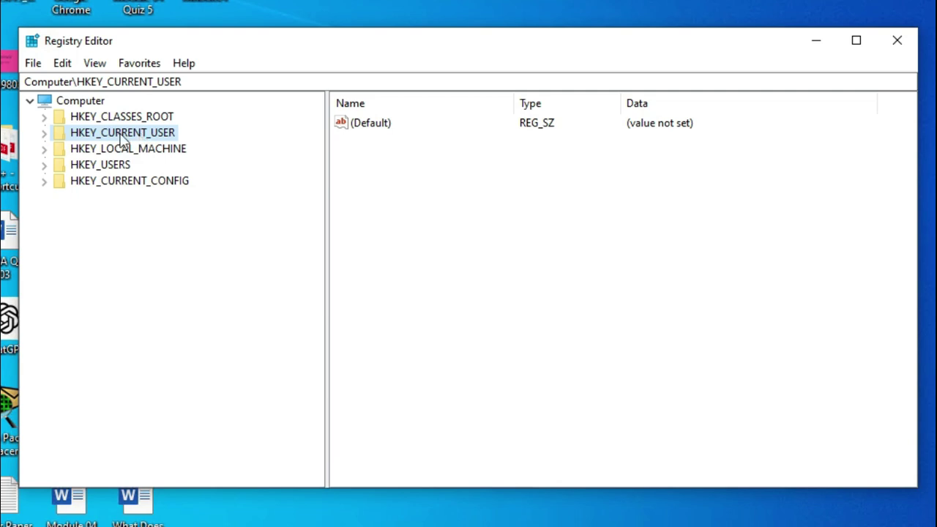
pyautogui.click(44, 134)
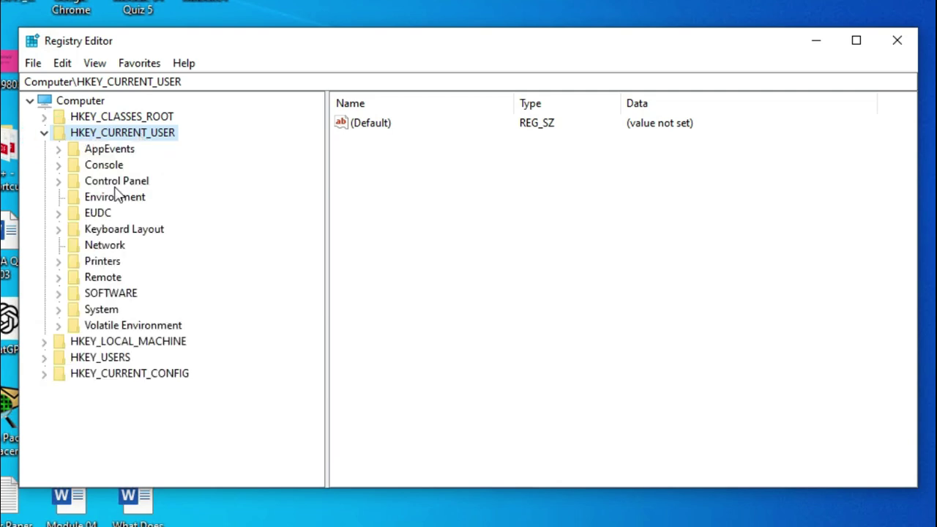
pyautogui.click(127, 292)
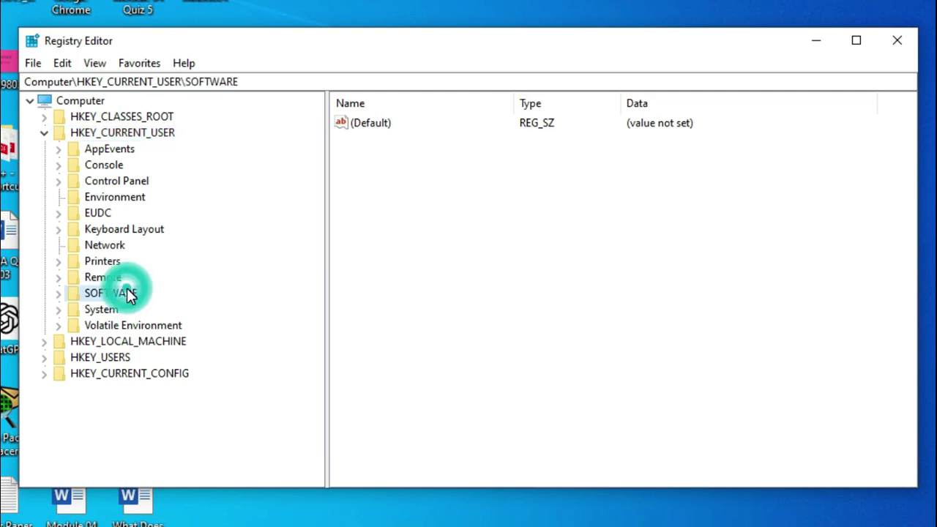
pyautogui.click(60, 296)
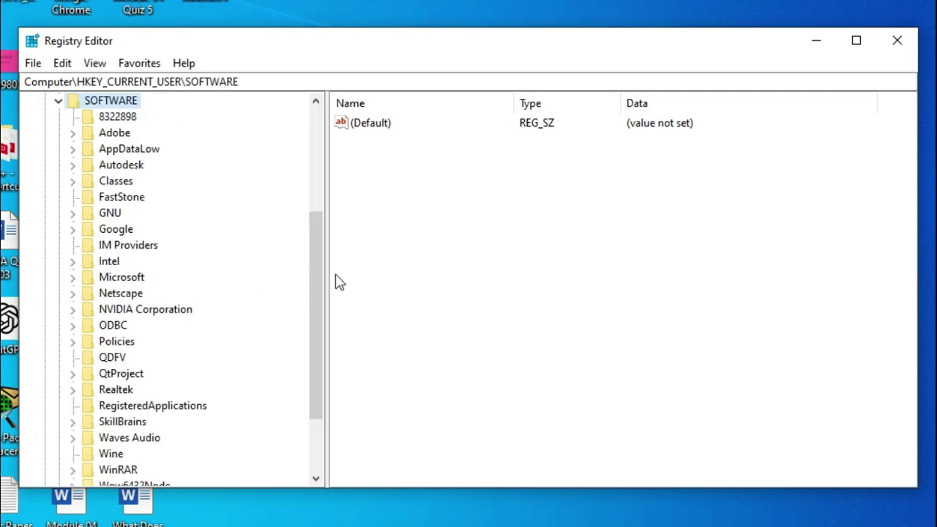
pyautogui.click(123, 342)
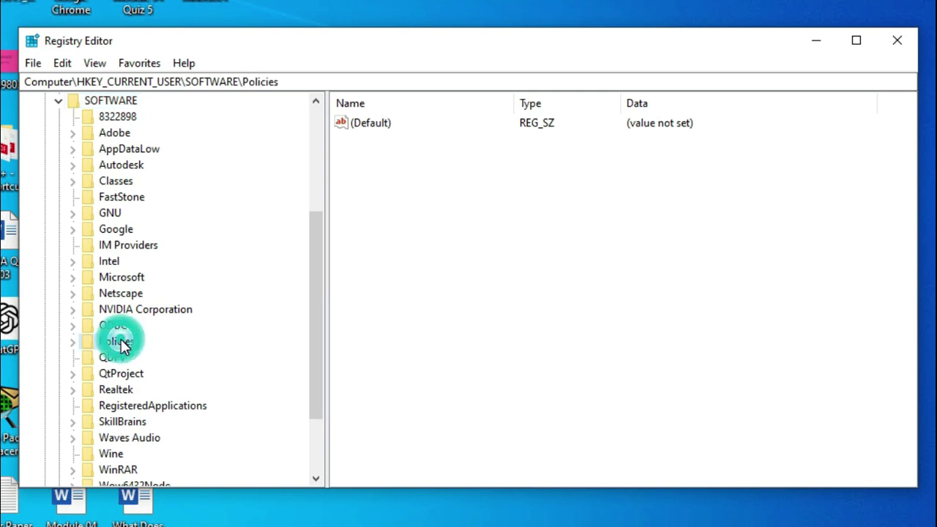
pyautogui.click(74, 343)
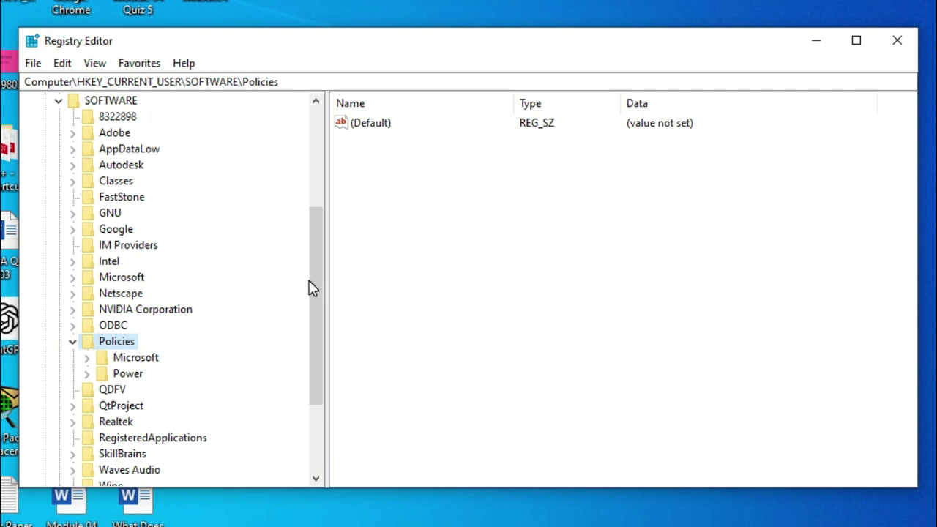
# - Expand Policies\Microsoft and select its Windows key
pyautogui.moveTo(311, 280); pyautogui.dragTo(315, 322)
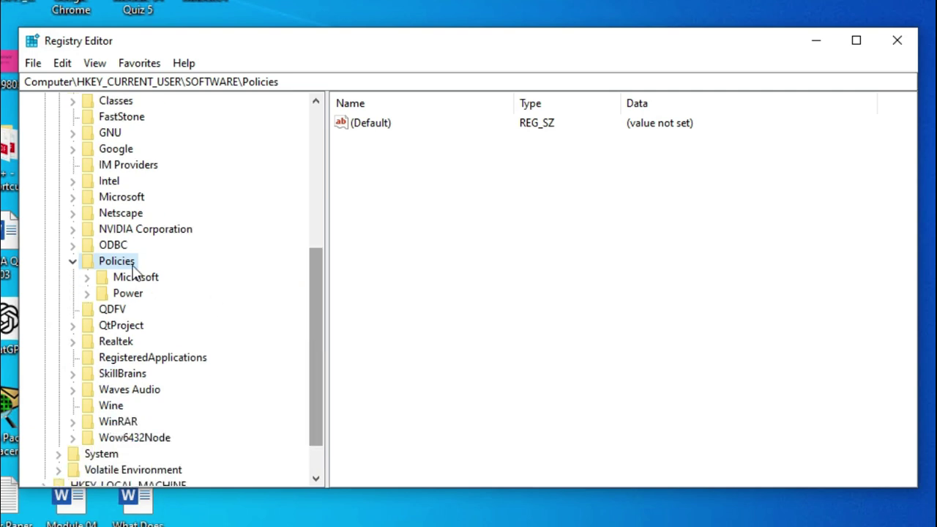
pyautogui.click(128, 279)
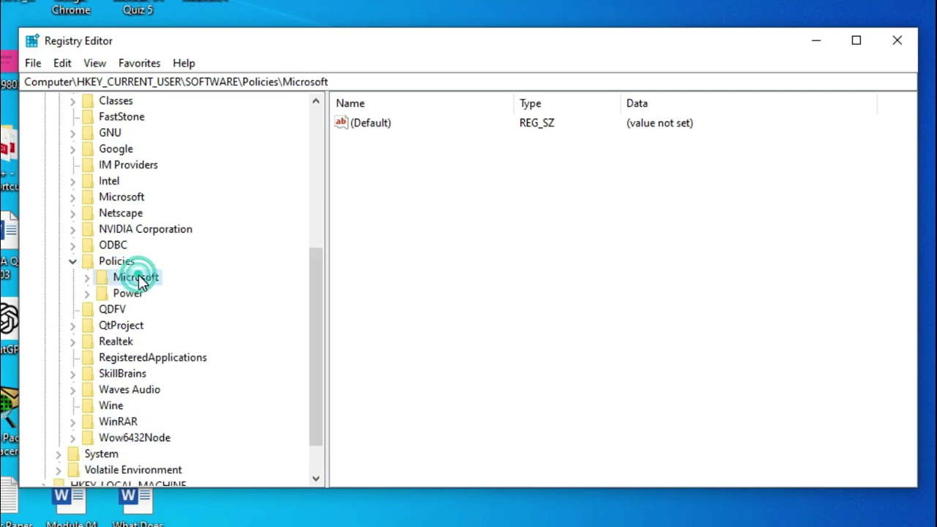
pyautogui.click(87, 278)
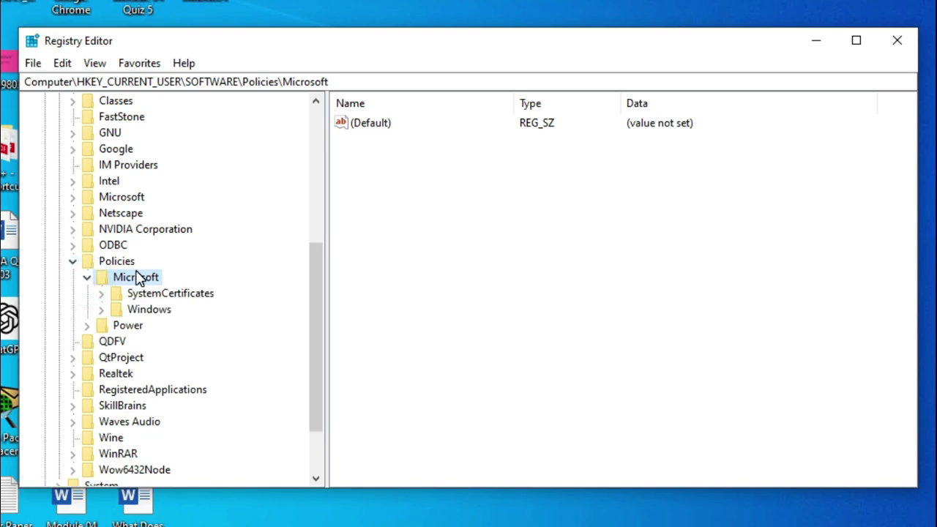
pyautogui.click(148, 311)
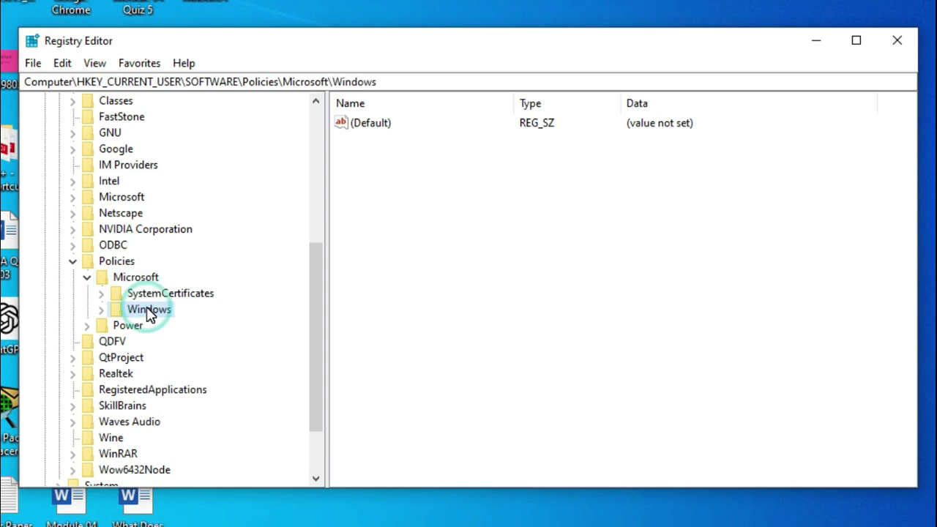
pyautogui.click(106, 313)
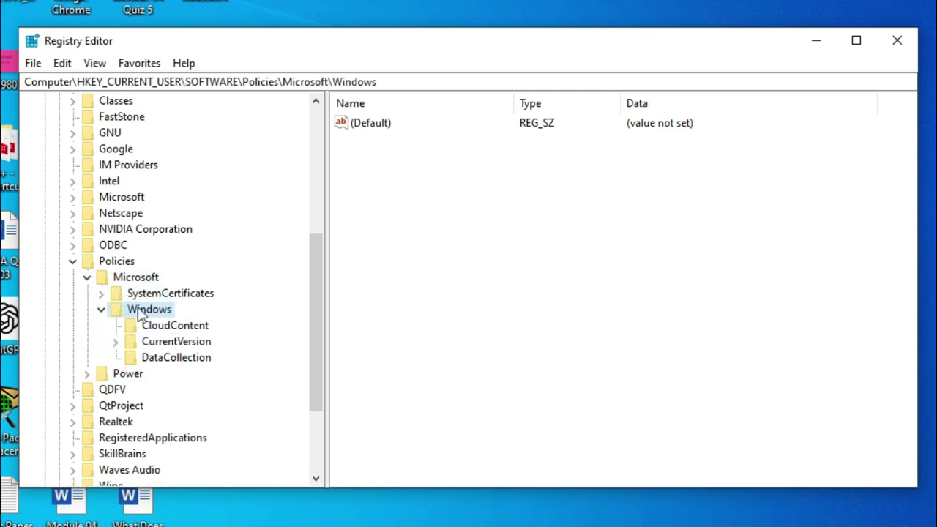
pyautogui.click(138, 308)
# - Add a new key named 'Explorer' under the Windows key
pyautogui.rightClick(147, 310)
pyautogui.moveTo(220, 338)
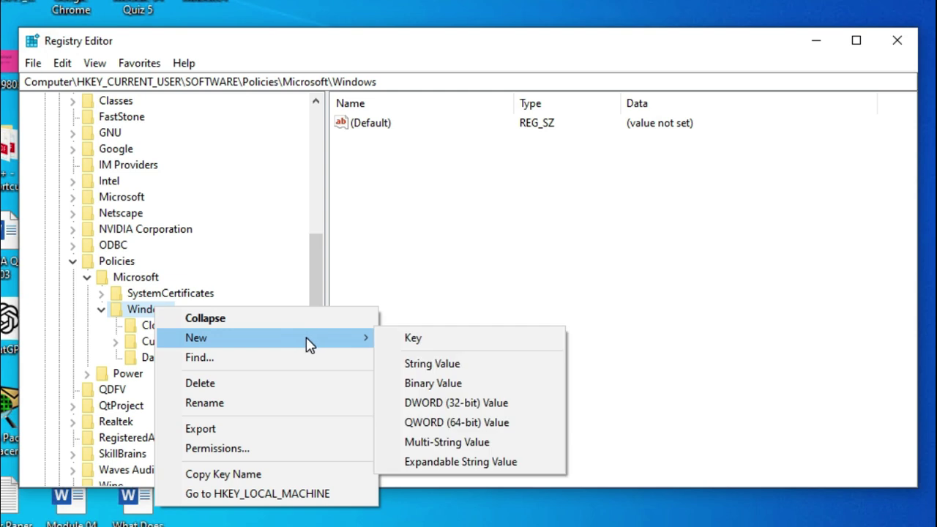
pyautogui.click(418, 342)
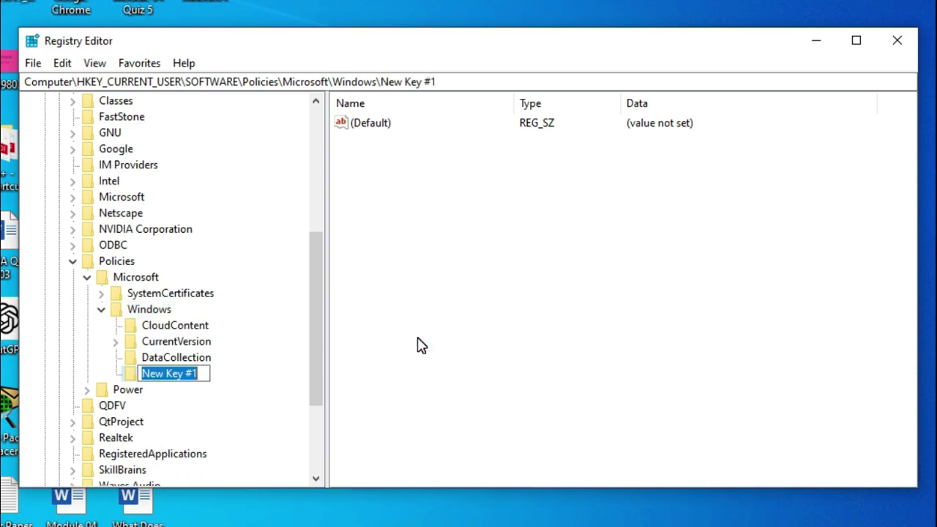
pyautogui.write('E')
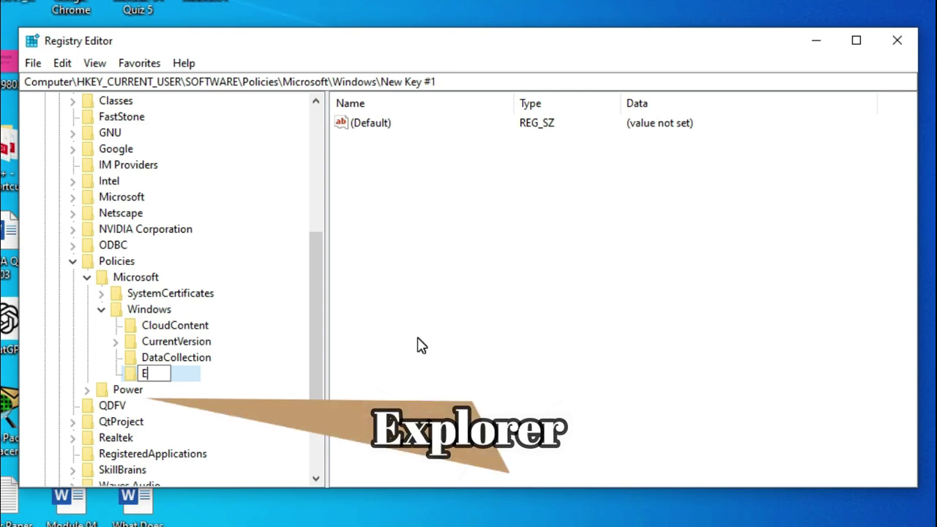
pyautogui.write('xpl')
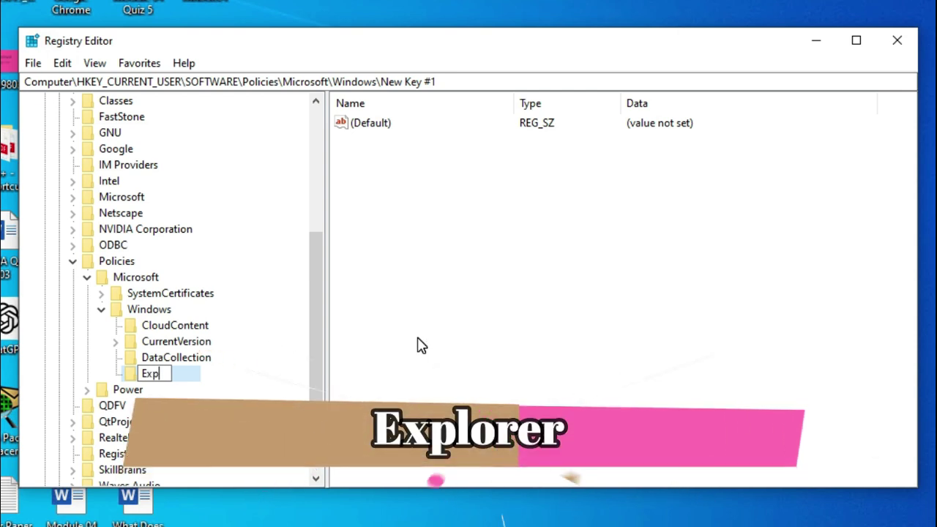
pyautogui.write('orer')
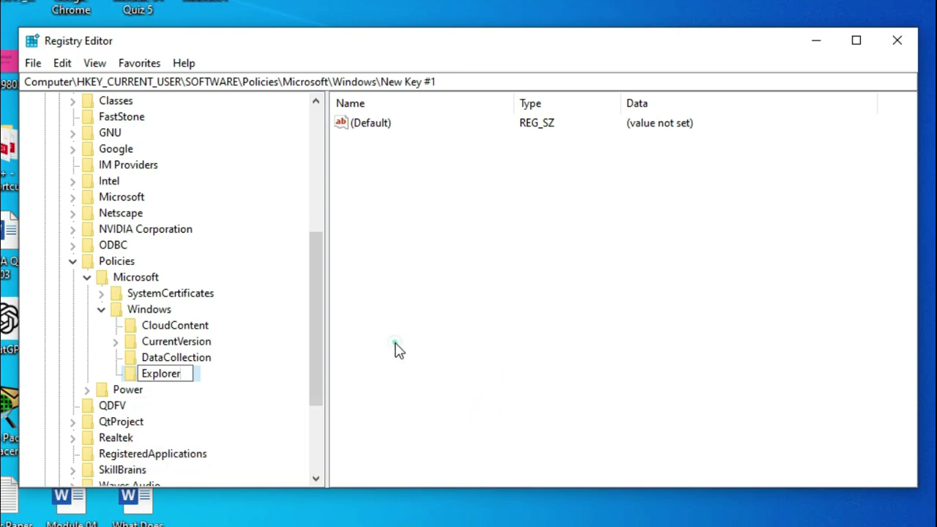
pyautogui.click(395, 345)
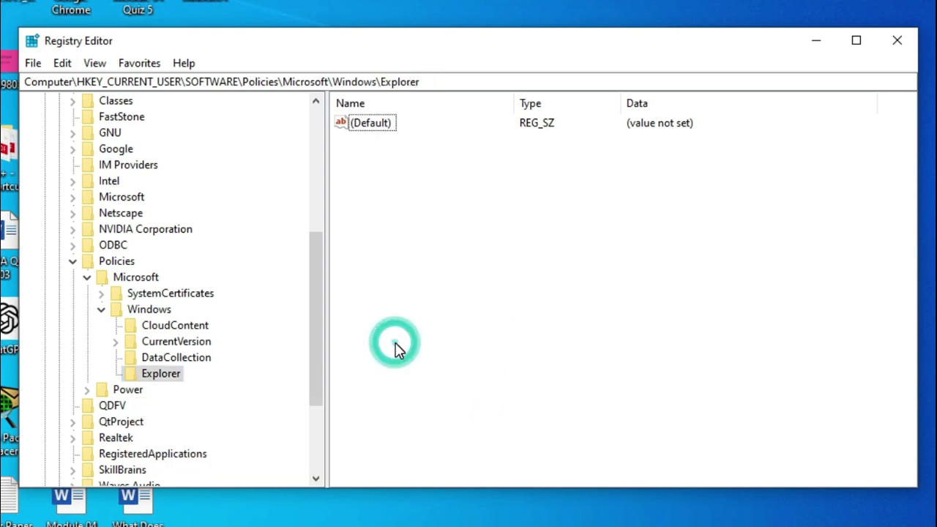
# - In the Explorer key, add a DWORD (32-bit) value named 'DisableSearchBoxSuggestions'
pyautogui.click(160, 378)
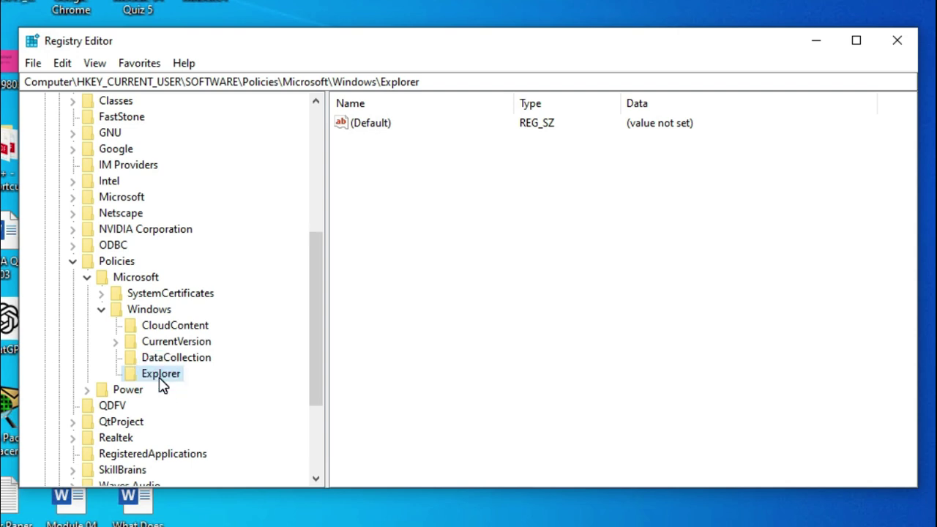
pyautogui.click(161, 379)
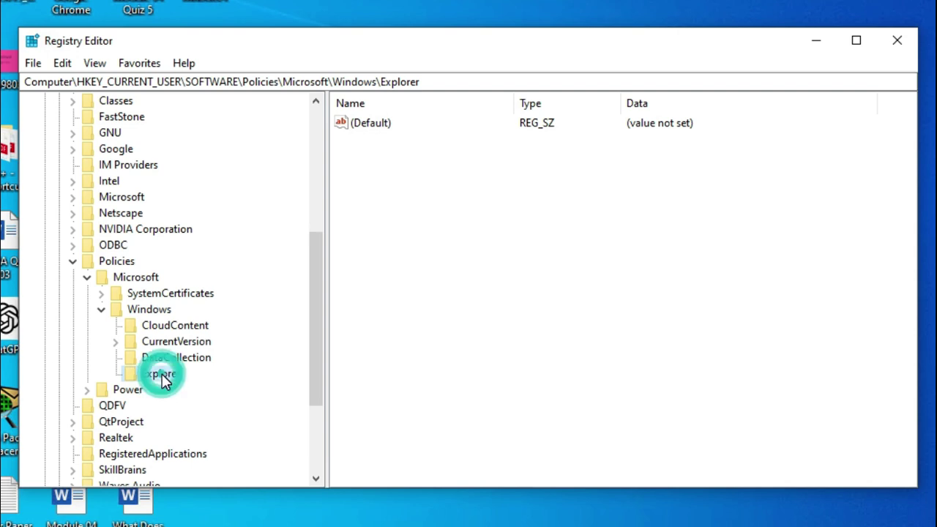
pyautogui.rightClick(512, 275)
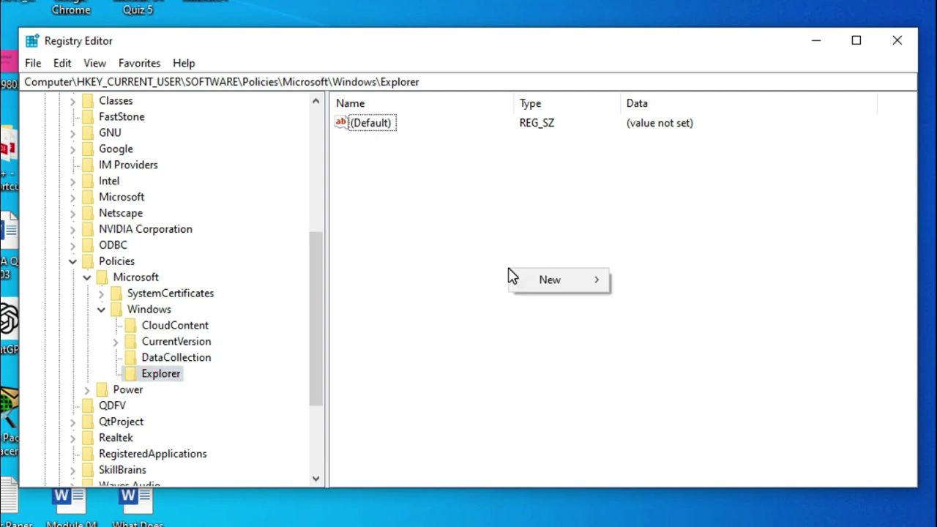
pyautogui.moveTo(556, 280)
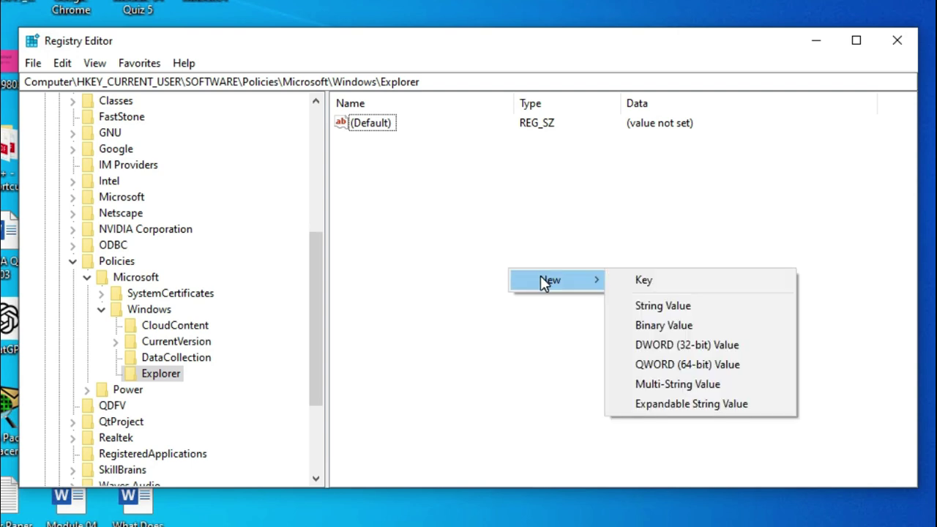
pyautogui.click(655, 348)
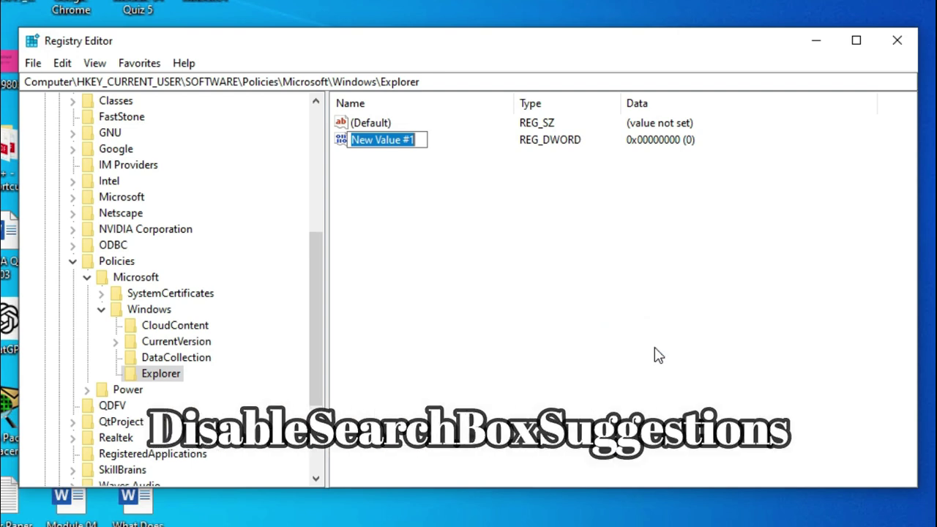
pyautogui.write('DisableSearchBoxSuggestions')
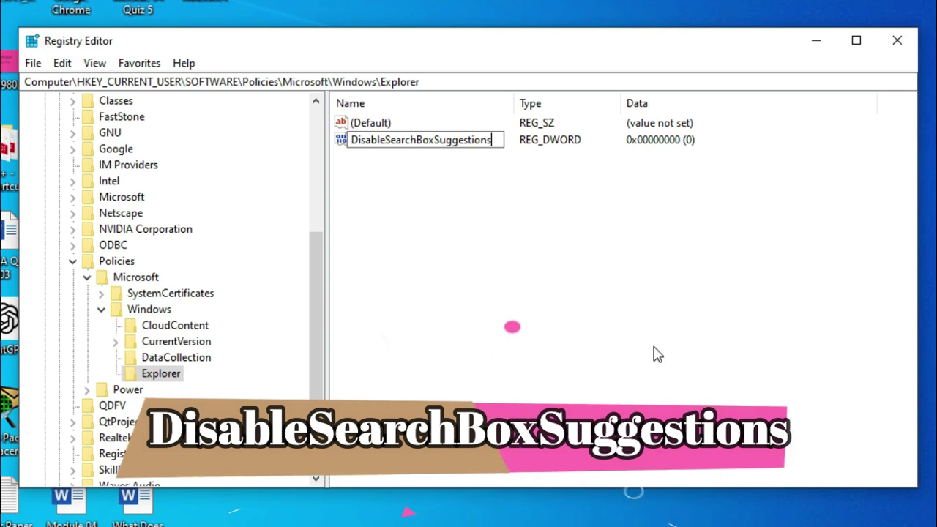
pyautogui.click(478, 248)
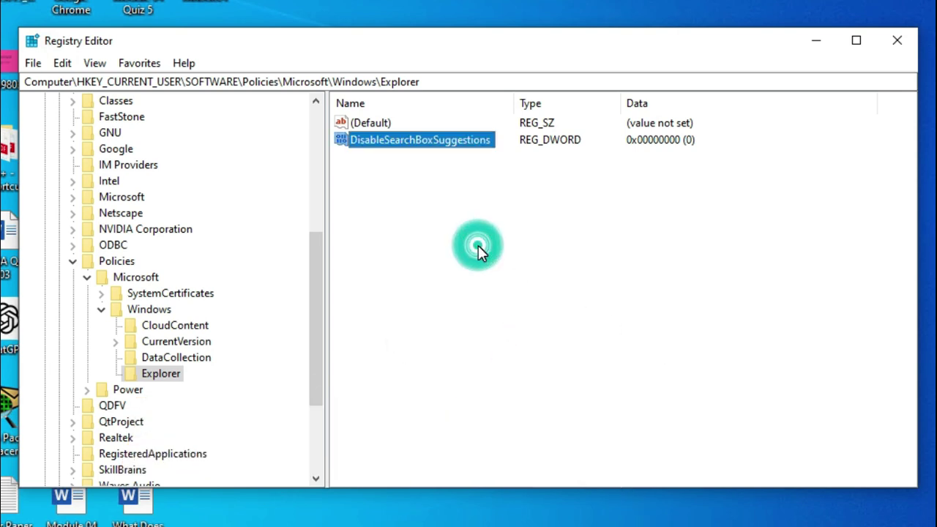
# - Modify DisableSearchBoxSuggestions so its value data is 1
pyautogui.rightClick(433, 146)
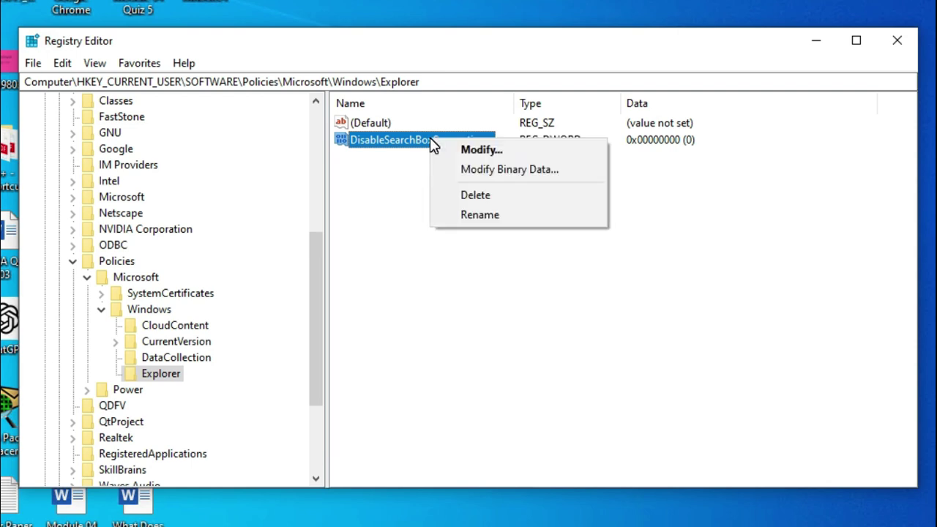
pyautogui.click(472, 151)
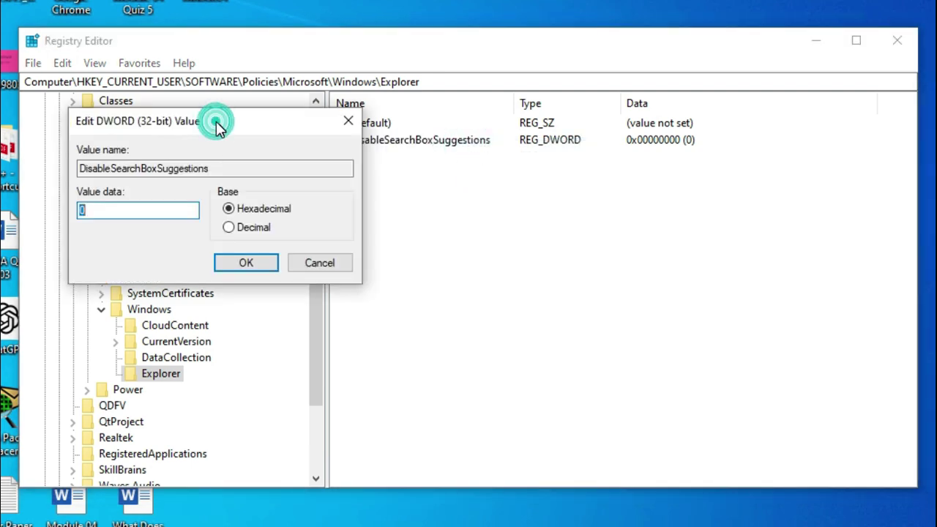
pyautogui.moveTo(220, 126); pyautogui.dragTo(328, 130)
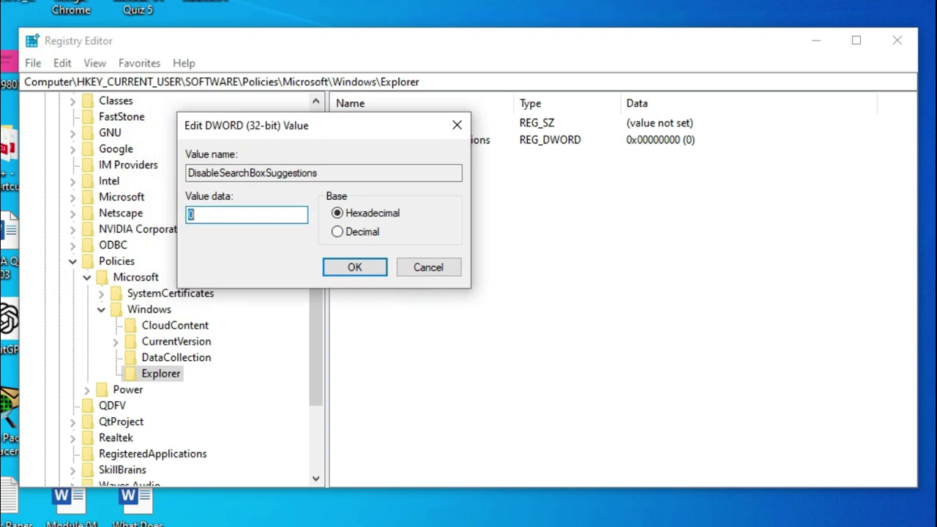
pyautogui.click(202, 215)
pyautogui.write('1')
pyautogui.click(356, 271)
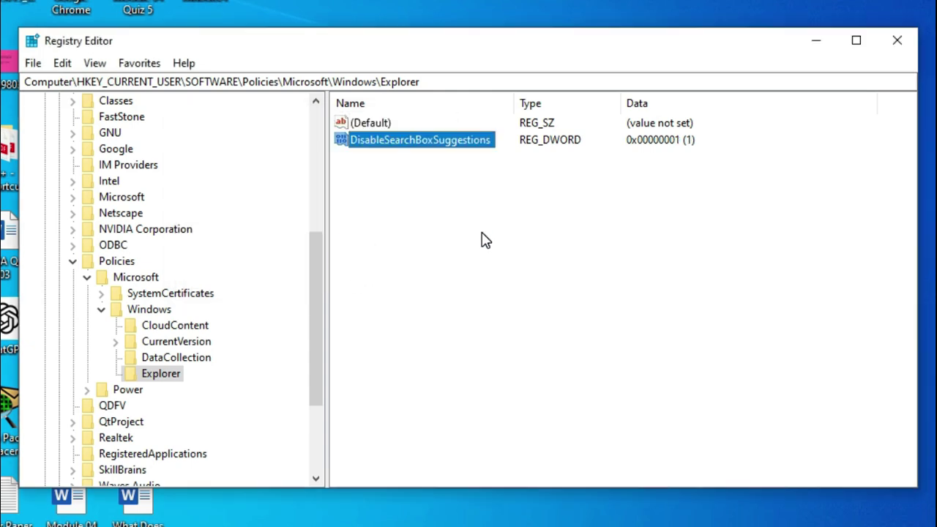
pyautogui.click(481, 235)
pyautogui.click(468, 237)
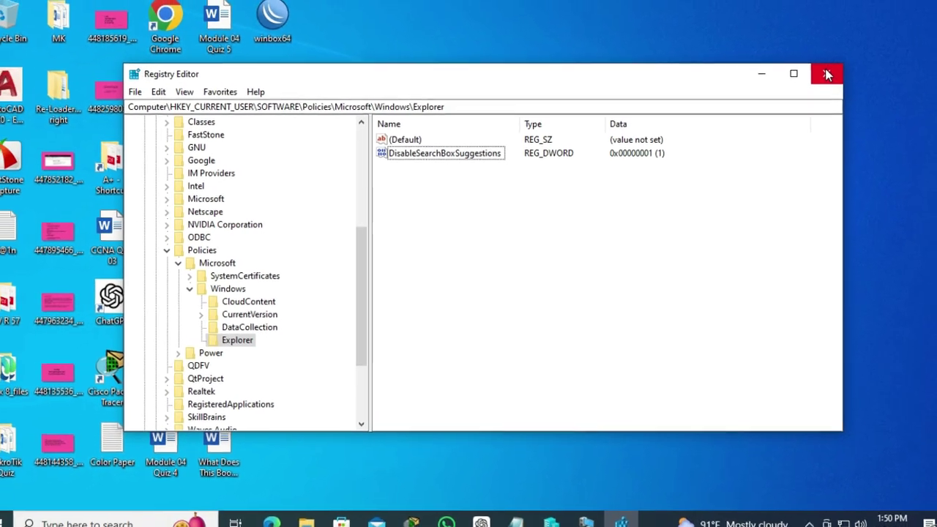
# - Close Registry Editor and restart Windows from the Start menu's power options
pyautogui.click(821, 76)
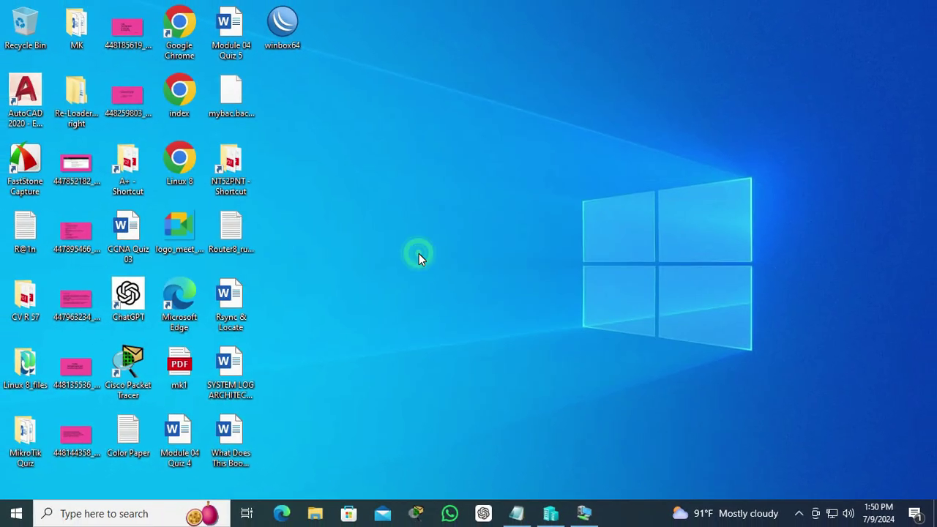
pyautogui.click(18, 515)
pyautogui.click(18, 514)
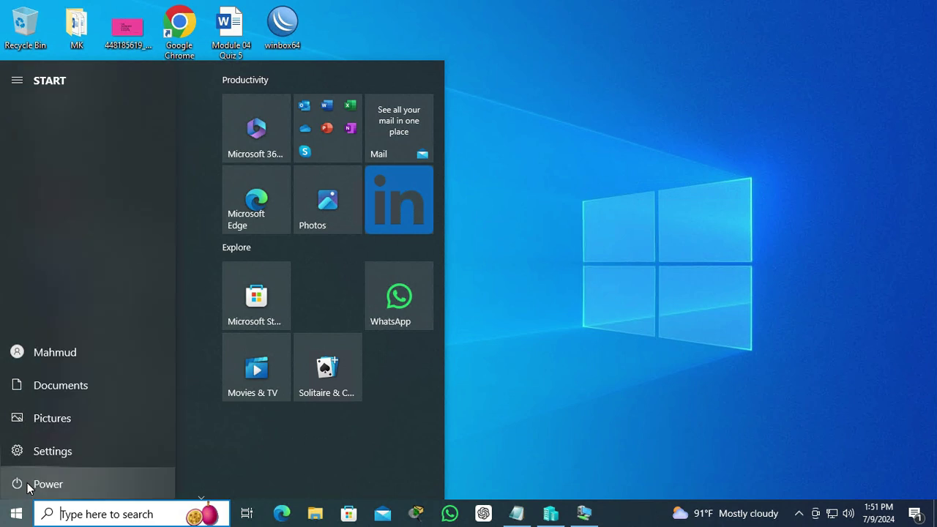
pyautogui.click(42, 487)
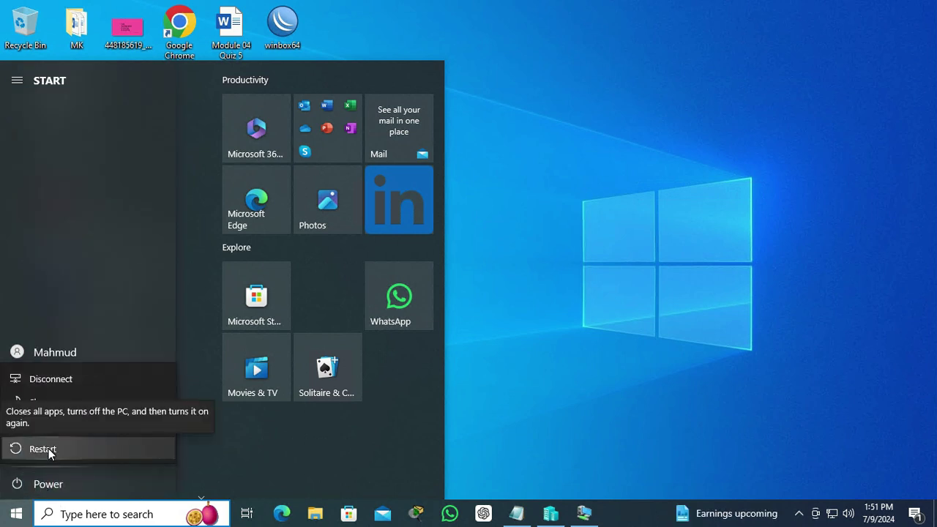
pyautogui.click(48, 448)
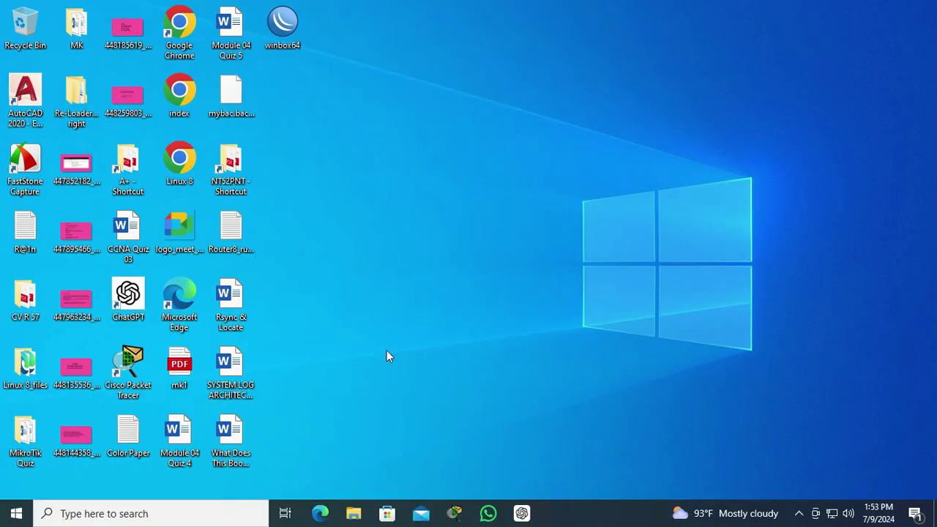
# - Open the taskbar search panel to confirm only suggested and top apps appear
pyautogui.click(183, 510)
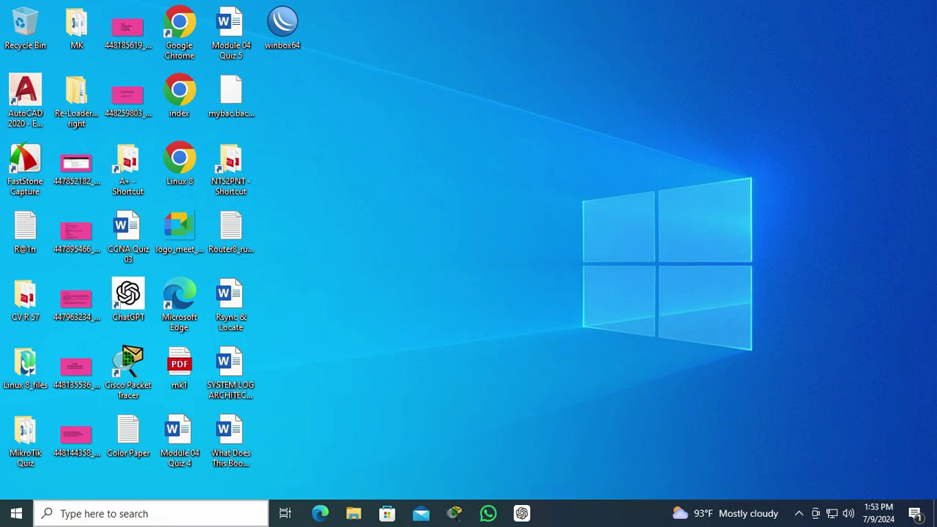
pyautogui.click(115, 513)
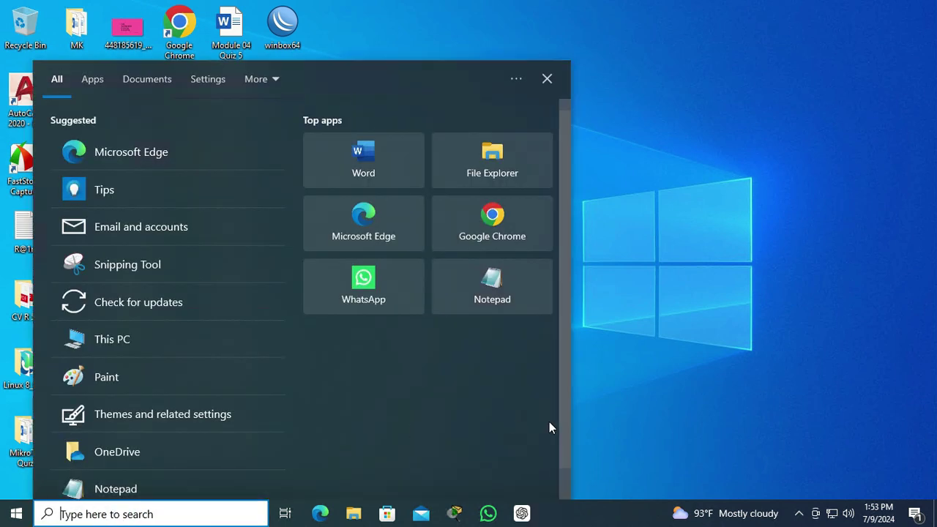